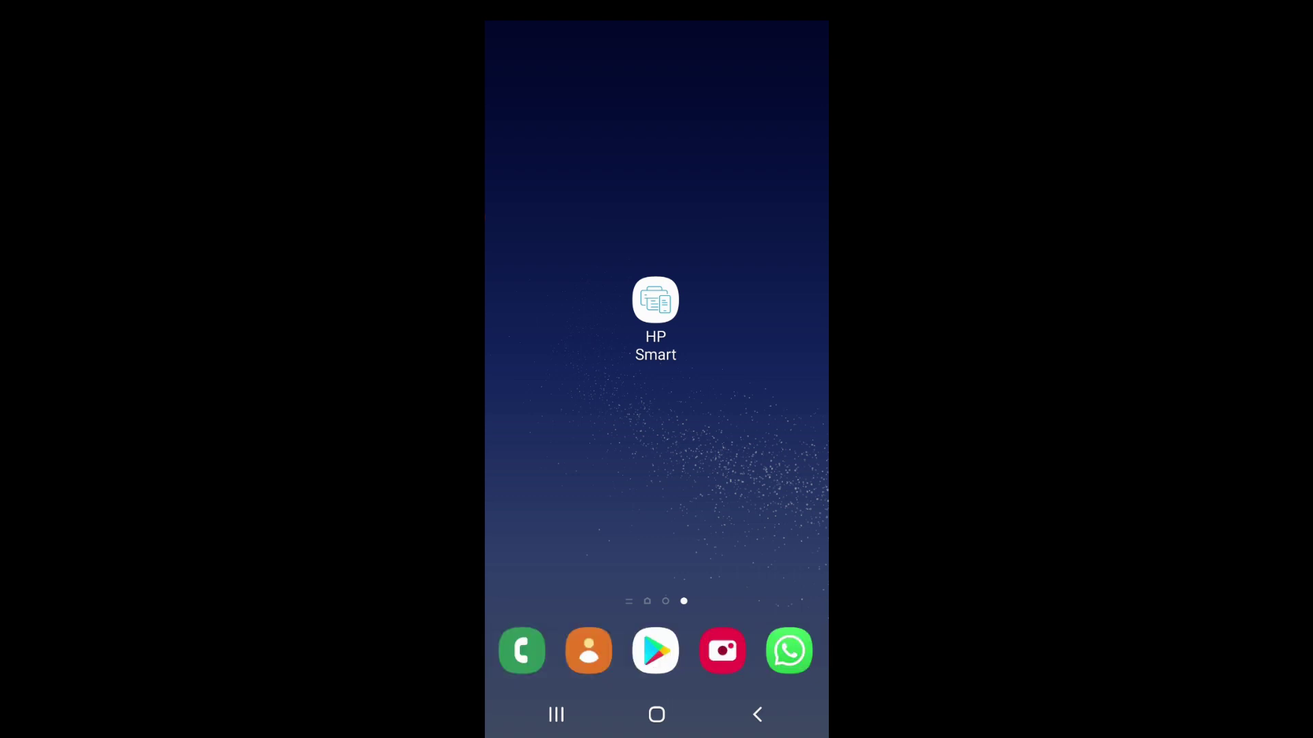
Step: Launch HP Smart to begin composing a Mobile Fax from Tech tips
click(672, 330)
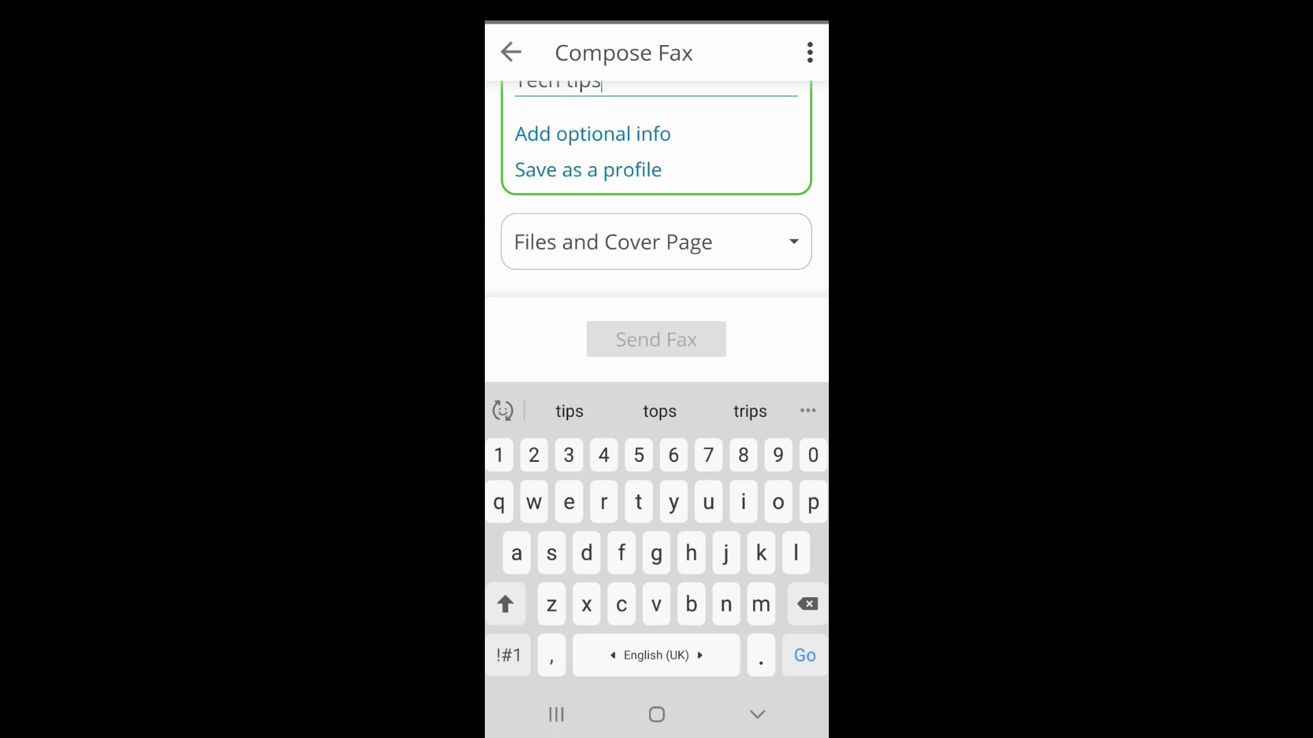
Step: Expand the Files and Cover Page section to show the ways to add files
click(657, 242)
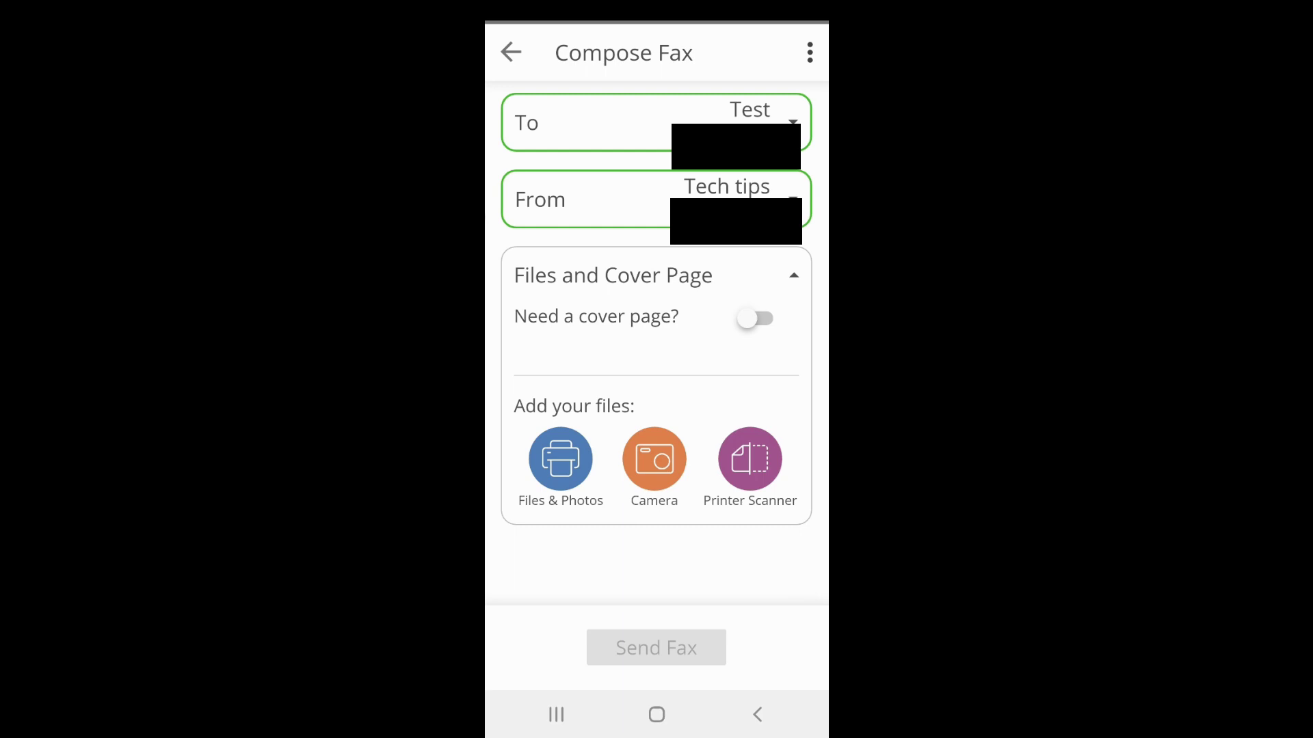
Step: Choose the printer scanner and set the scan source to Document Feeder
click(754, 471)
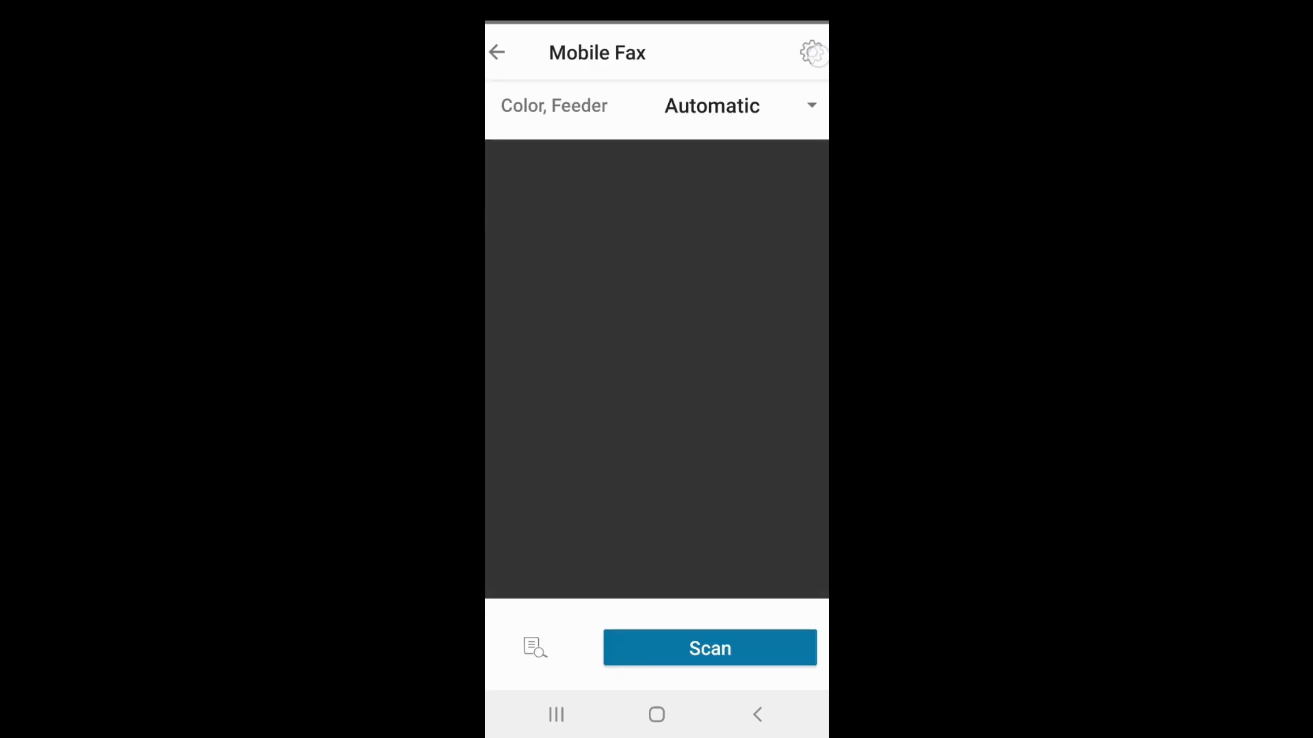
click(812, 52)
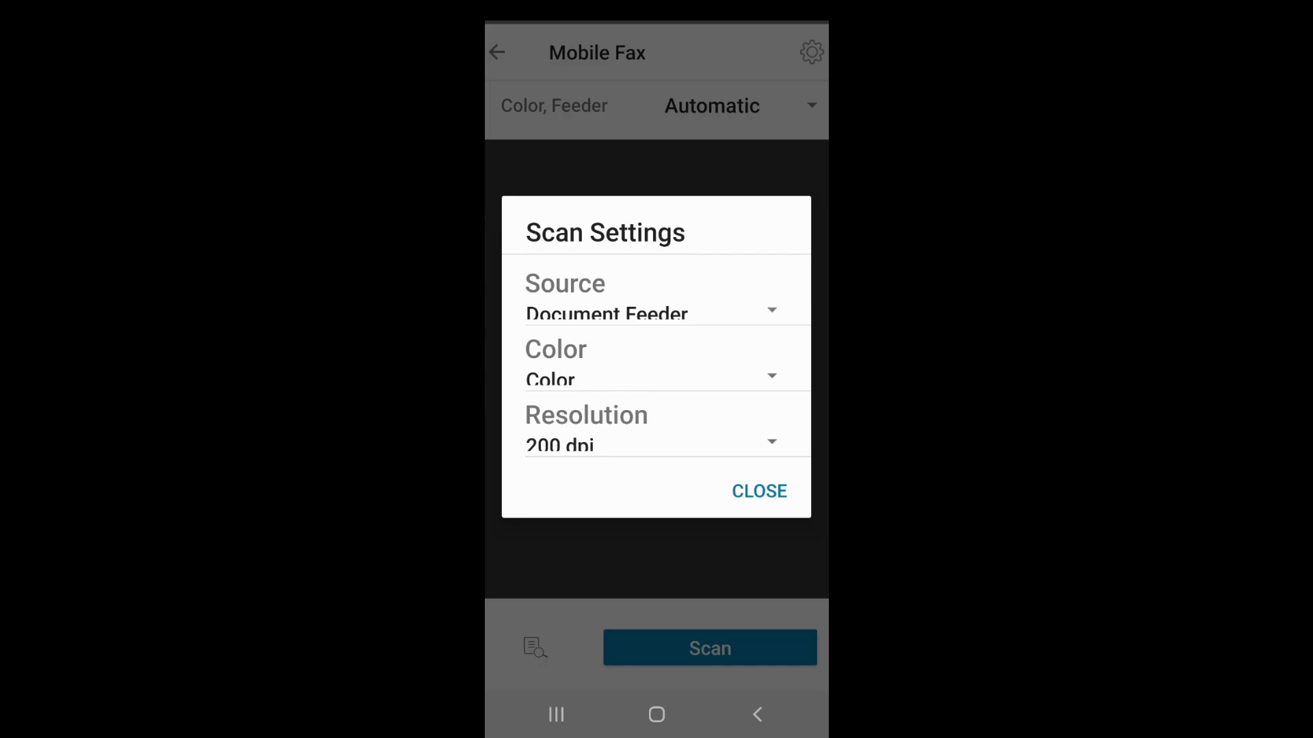
click(772, 310)
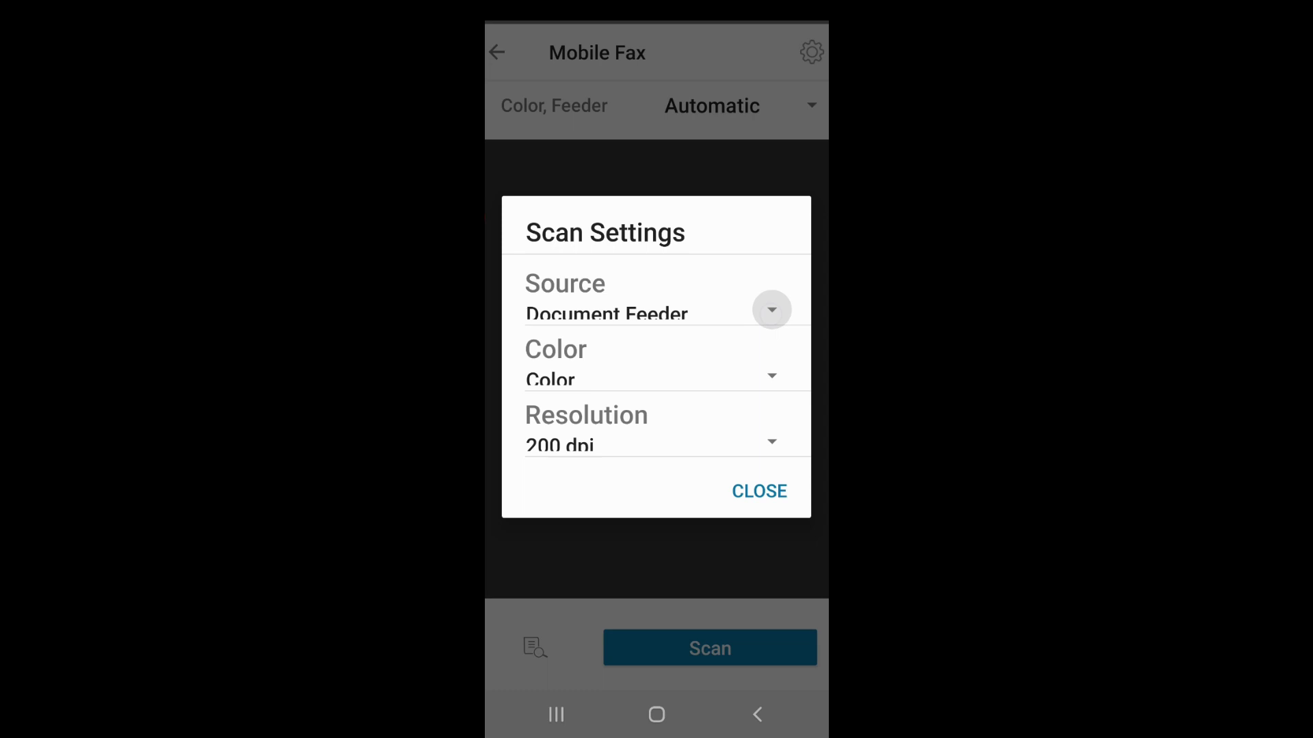
click(614, 396)
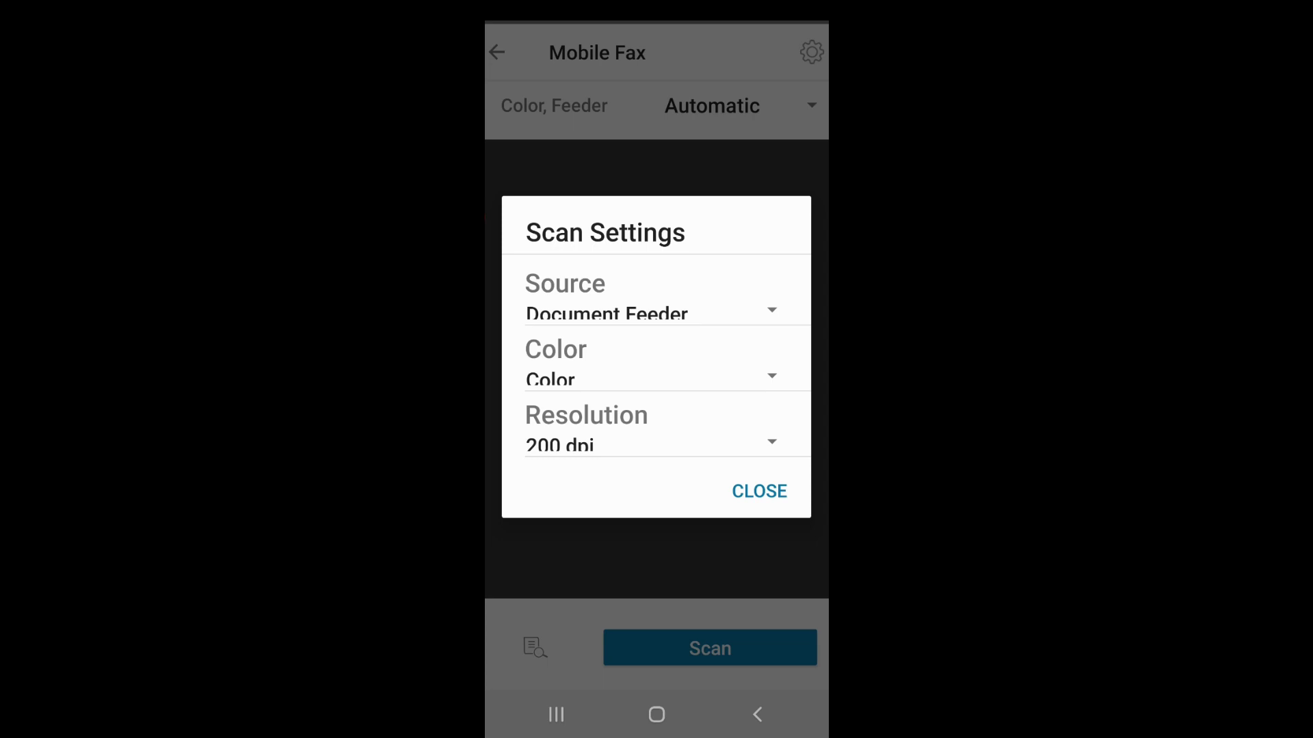
click(759, 492)
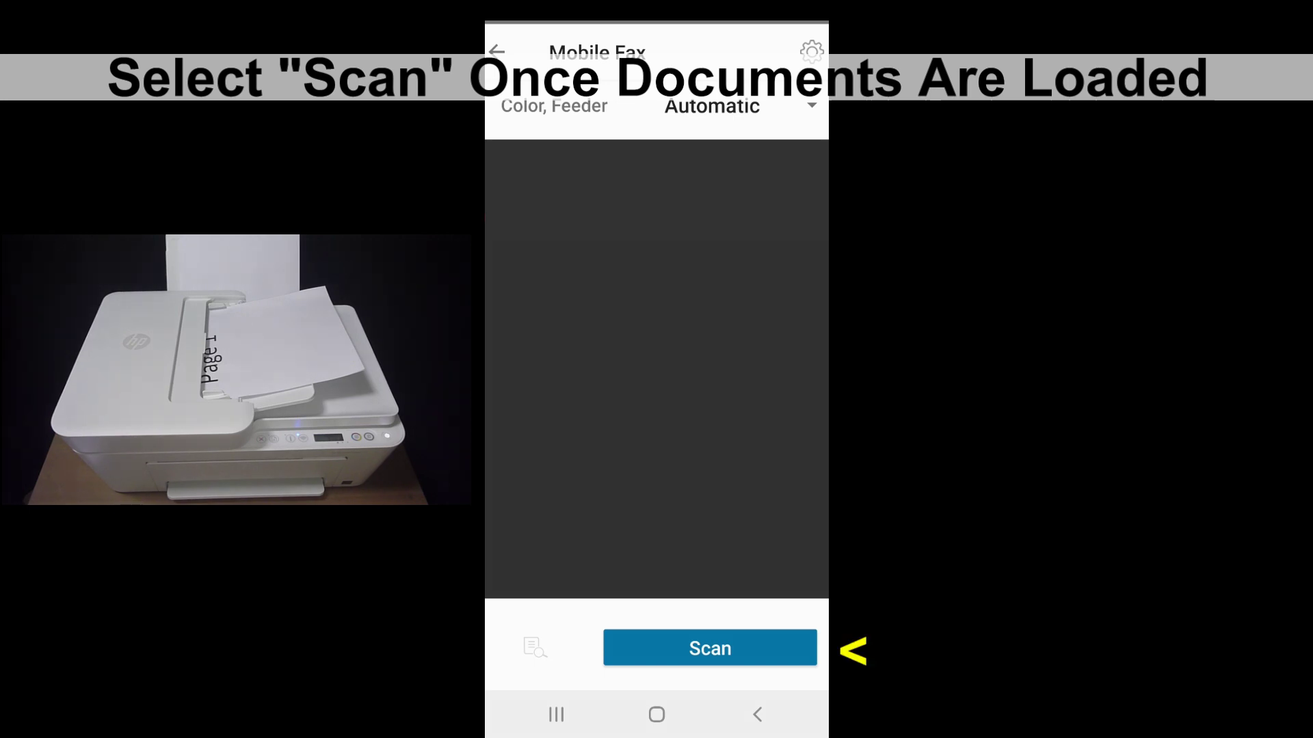
Step: Scan the two loaded pages and accept the preview into the fax
click(710, 648)
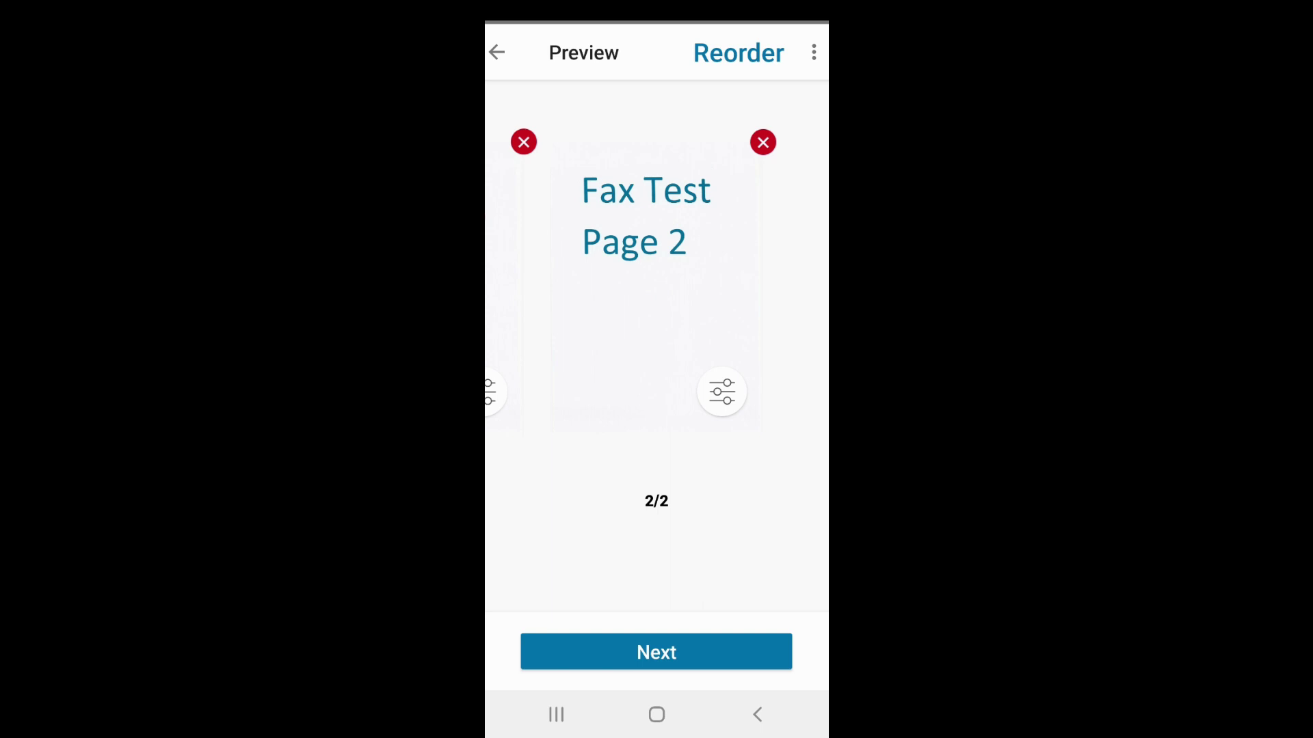
click(665, 653)
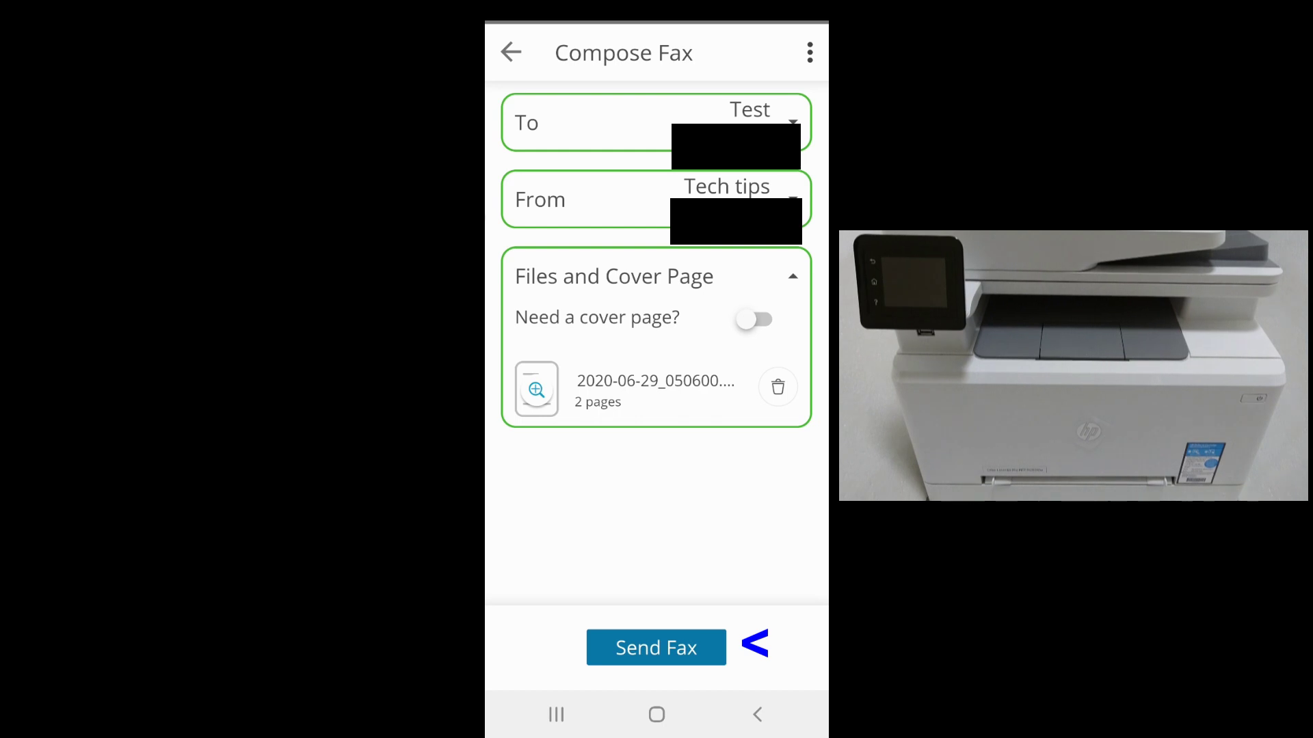
Step: Send the two-page fax to Test and wait for Fax Delivered
click(625, 649)
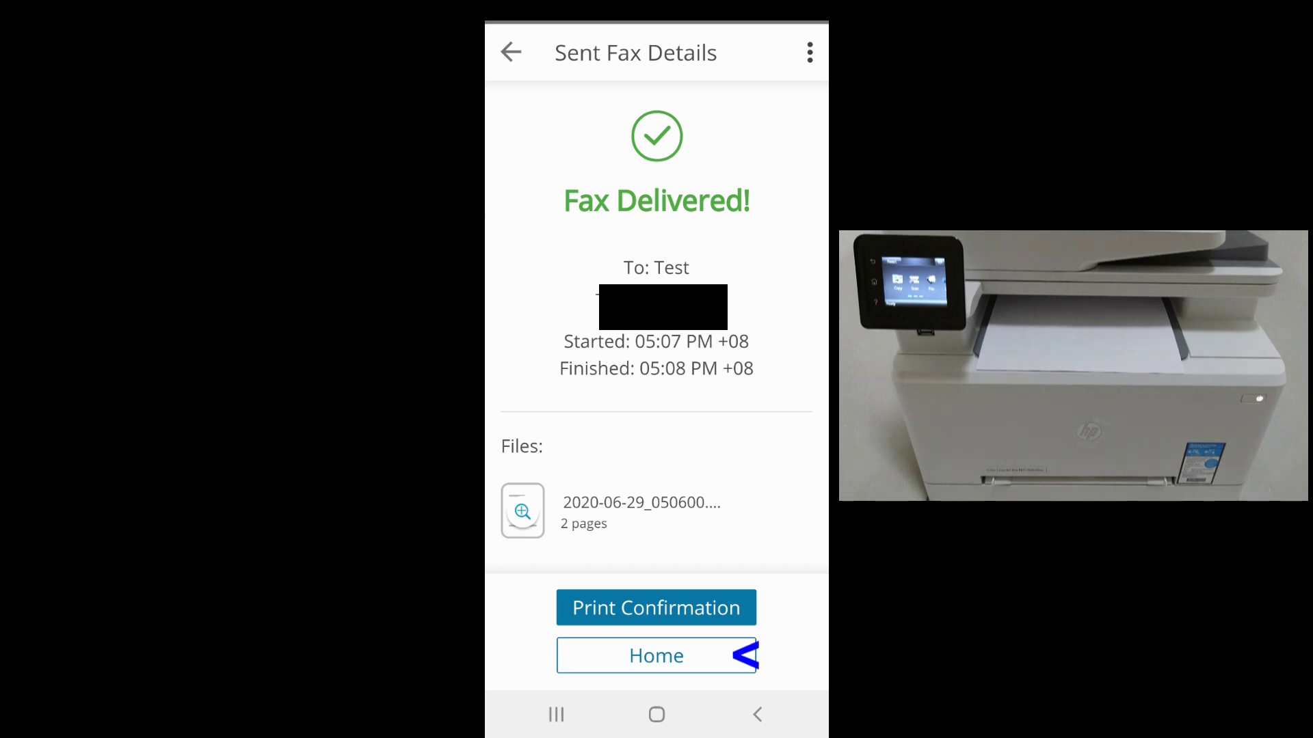
Step: Return from the Sent Fax Details screen to the DeskJet Plus 4100 home dashboard
click(657, 656)
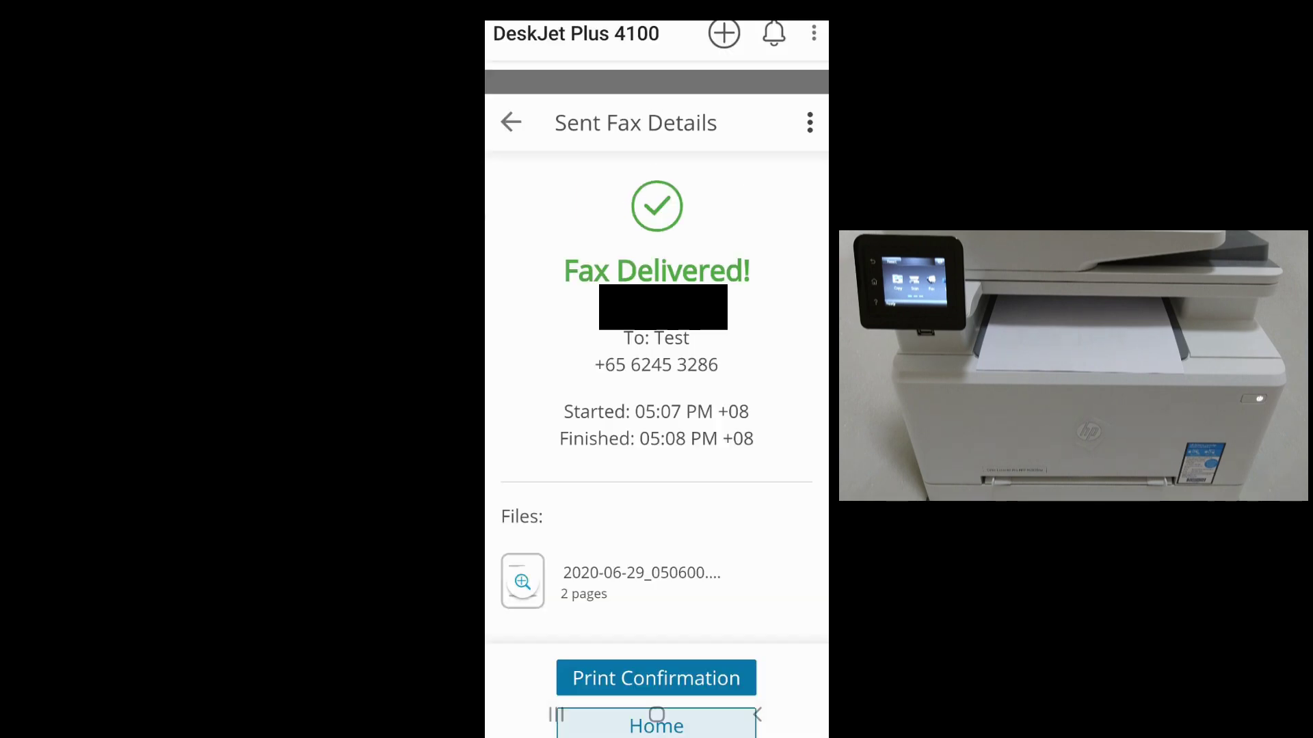